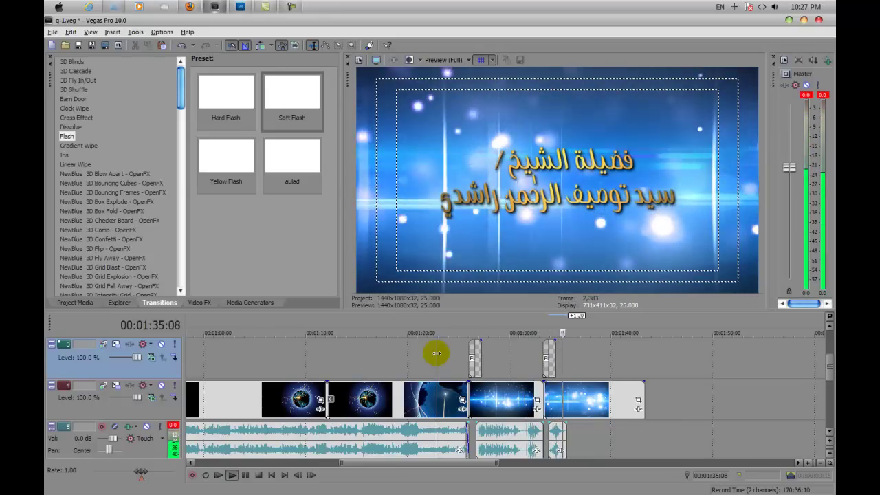
Step: Remove the Flash transition from the second lightning event on track 3 by shortening its fade-in to almost nothing
click(538, 355)
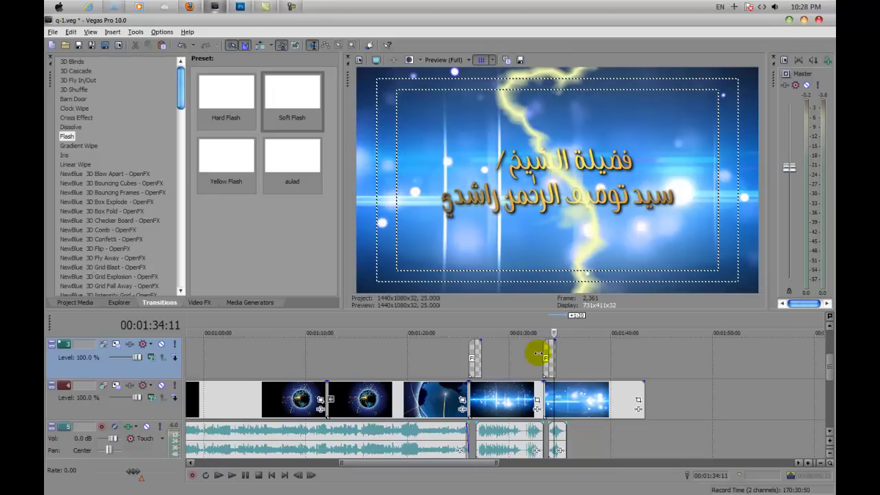
key(space)
scroll(732, 408, up, 4)
drag(830, 377, 830, 355)
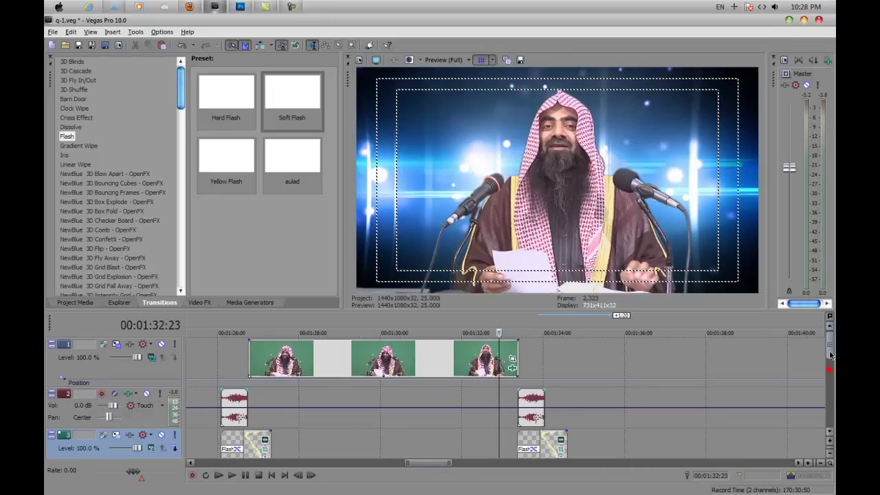
click(538, 450)
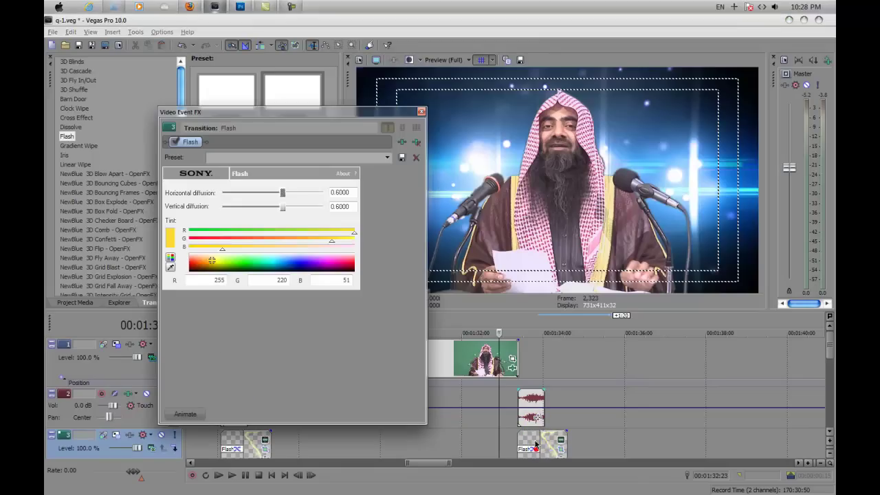
click(419, 142)
drag(538, 445, 506, 445)
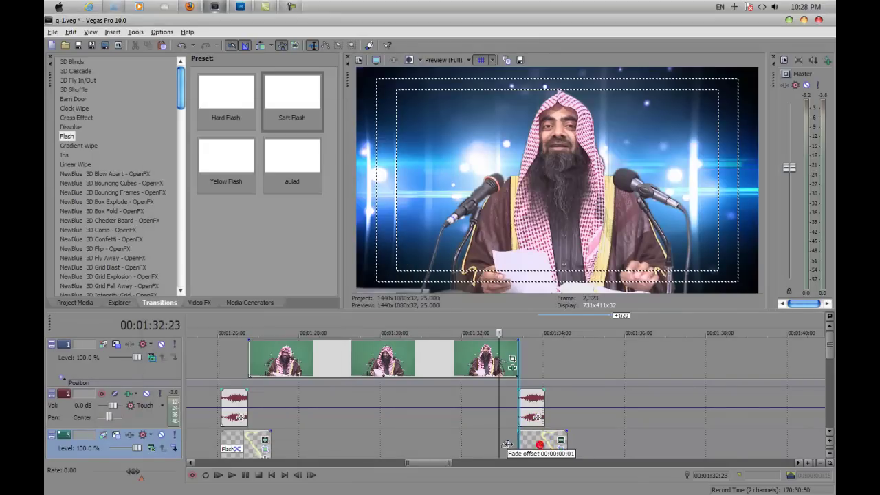
Step: Play back the cut from the speaker clip through the second lightning event into the Arabic title
click(509, 444)
key(space)
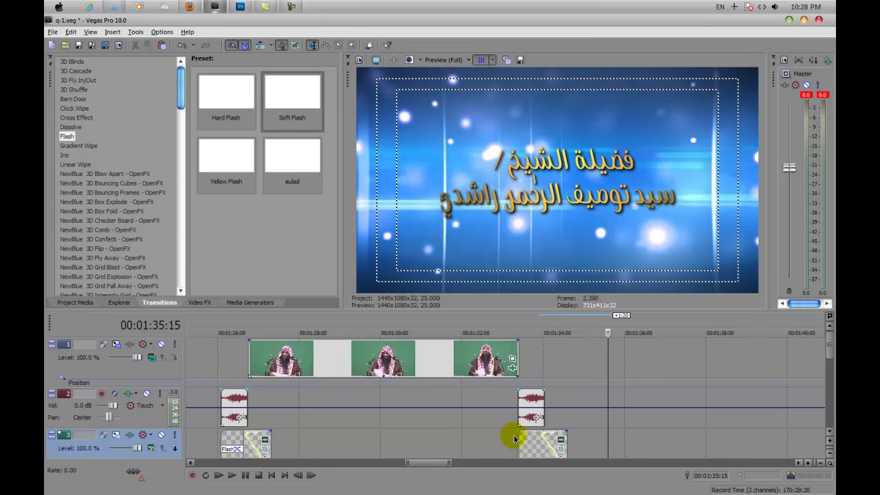
click(510, 436)
key(space)
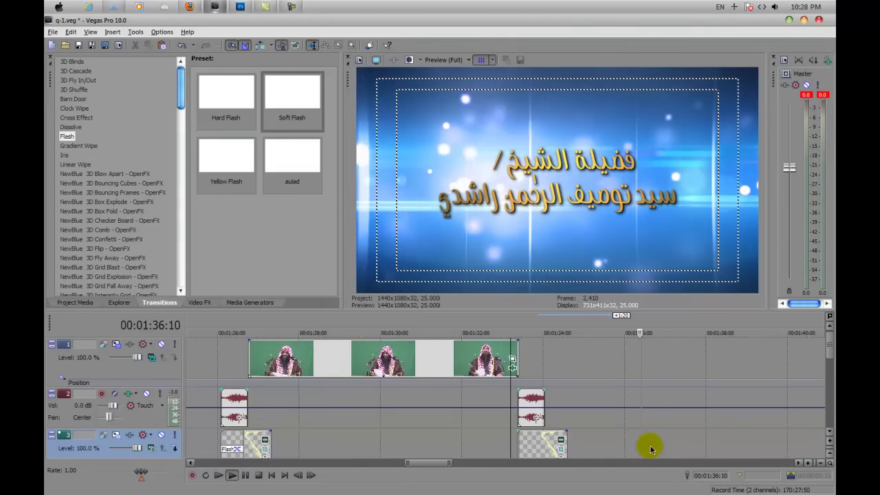
scroll(826, 361, down, 1)
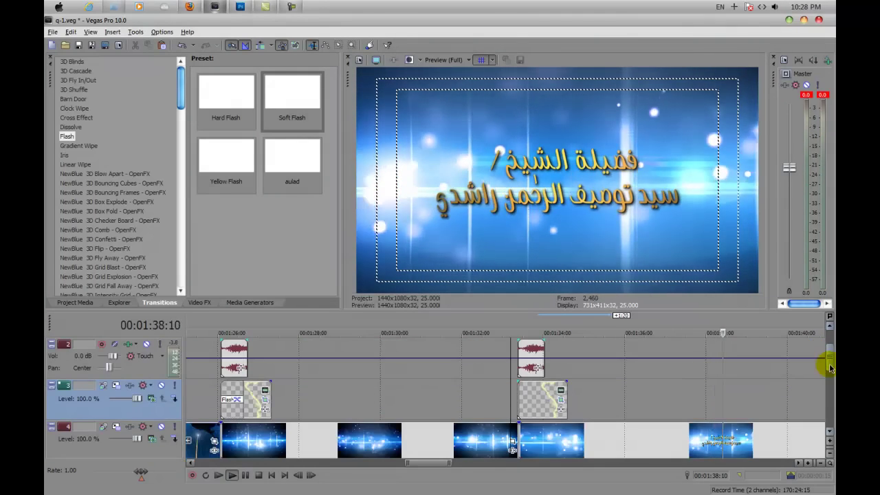
scroll(821, 337, up, 1)
scroll(677, 401, down, 5)
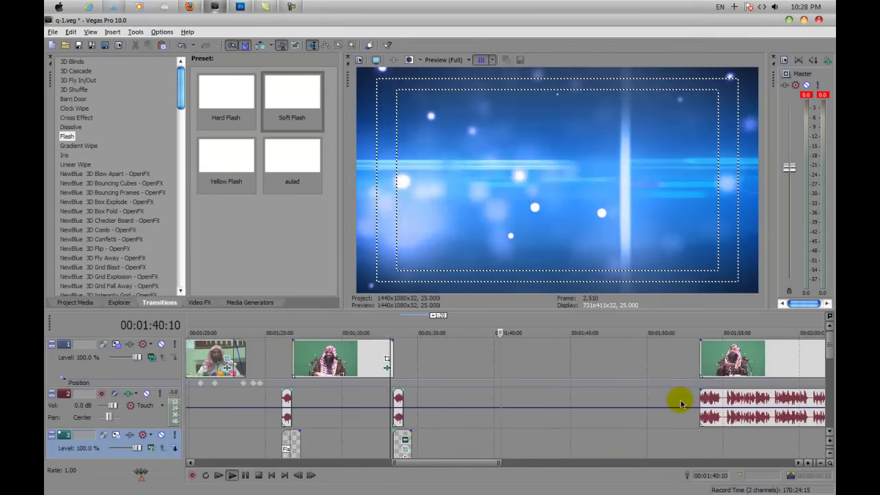
Step: Play the long speaker clip on track 1 from its start at 00:01:53:12
key(Return)
scroll(604, 400, down, 2)
scroll(603, 400, down, 1)
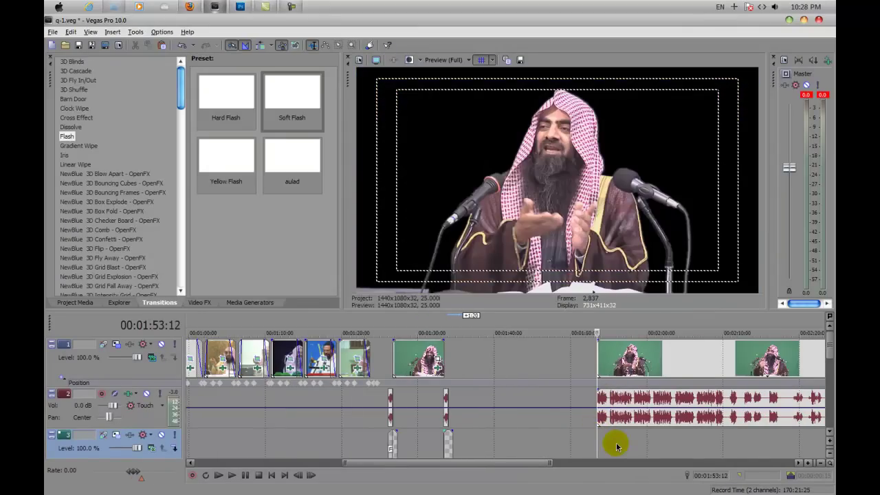
key(space)
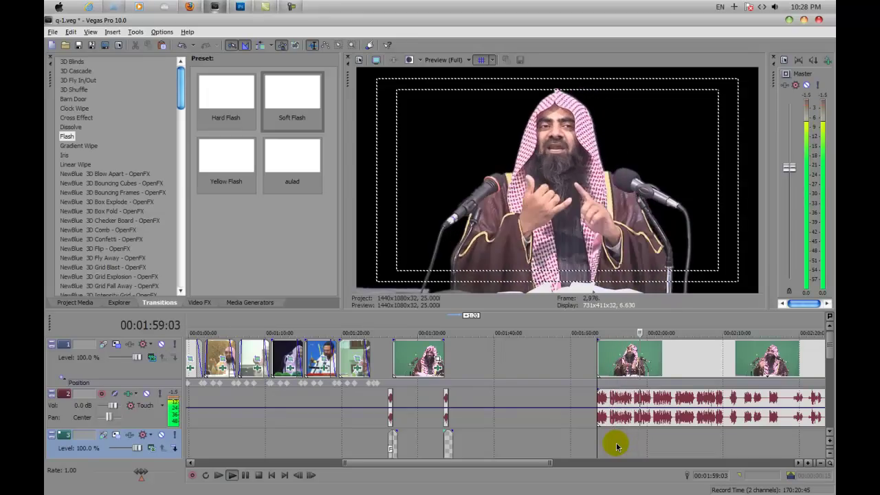
scroll(616, 447, down, 2)
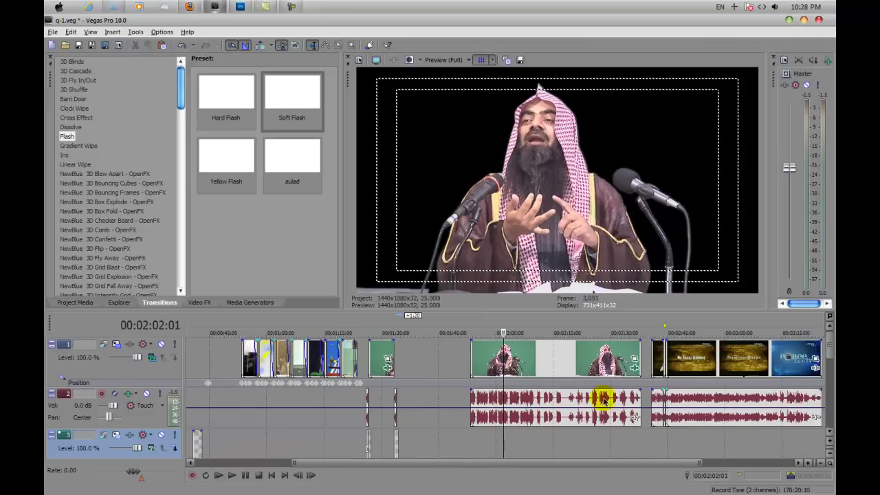
Step: Locate the long speaker clip's source in the project media list and open its containing folder
click(589, 360)
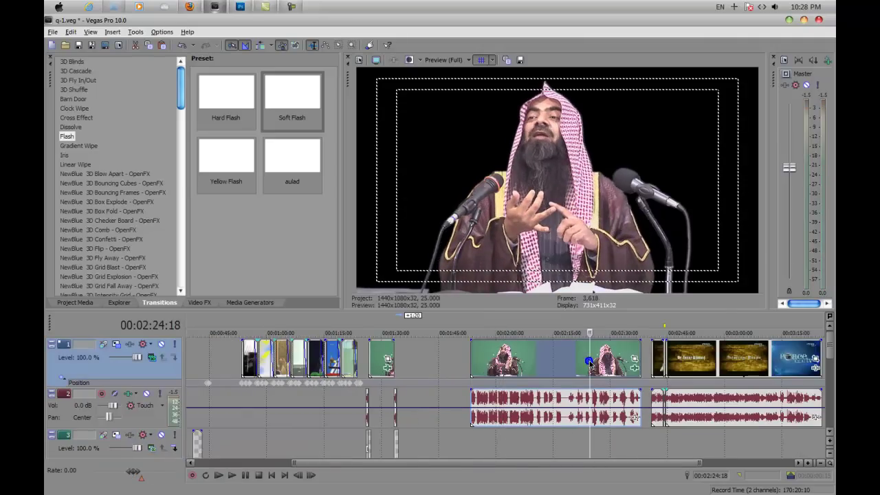
right_click(589, 360)
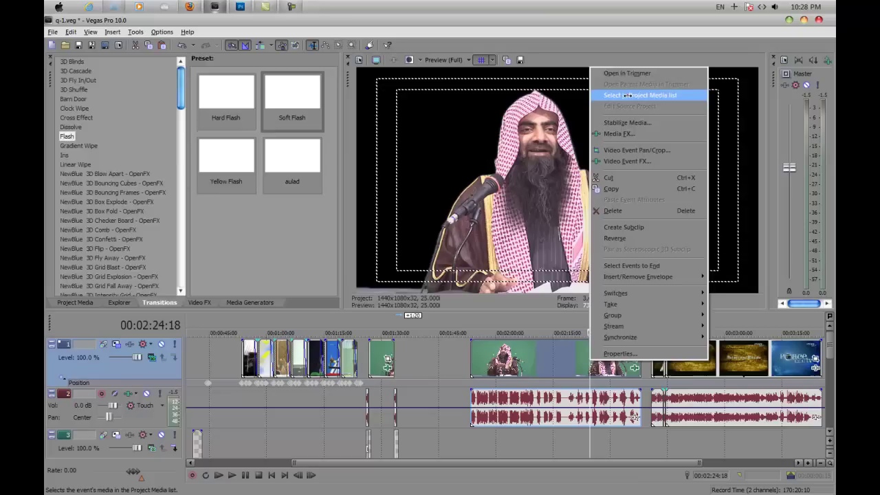
click(627, 95)
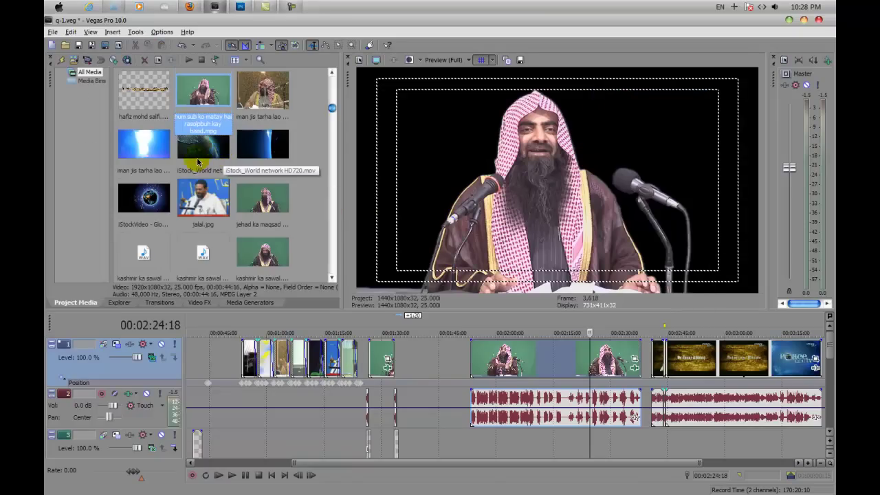
right_click(199, 98)
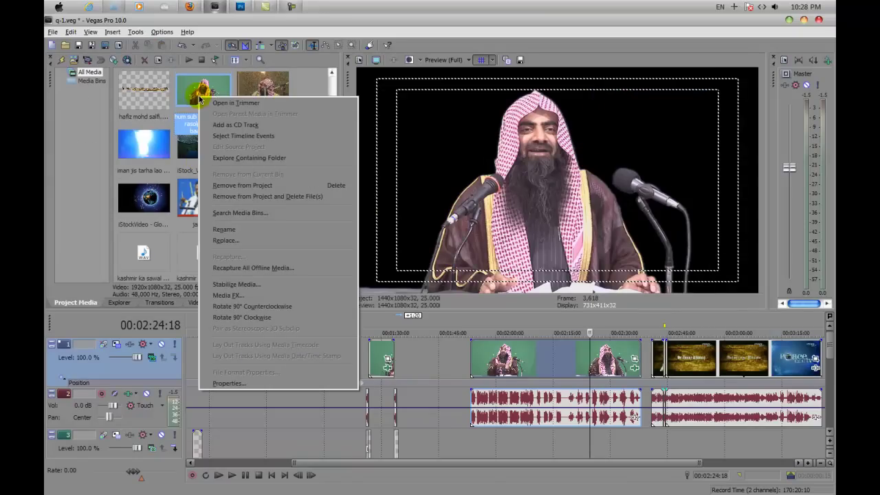
click(225, 158)
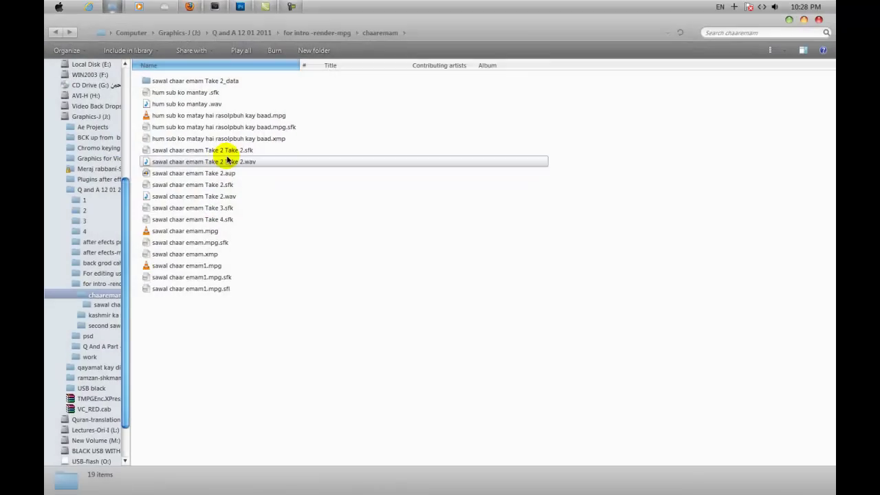
Step: Preview sawal chaar emam1.mpg, sawal chaar emam.mpg and hum sub ko matay hai rasolpbuh kay baad.mpg in VLC media player
double_click(197, 267)
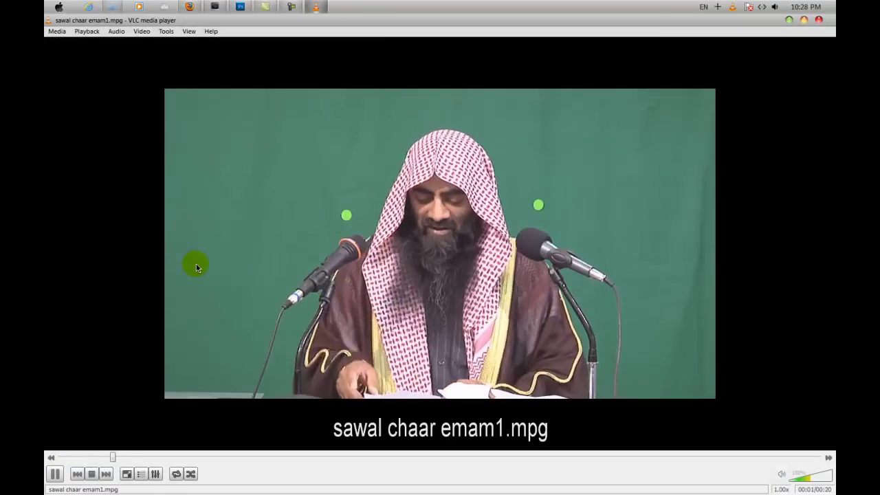
click(817, 22)
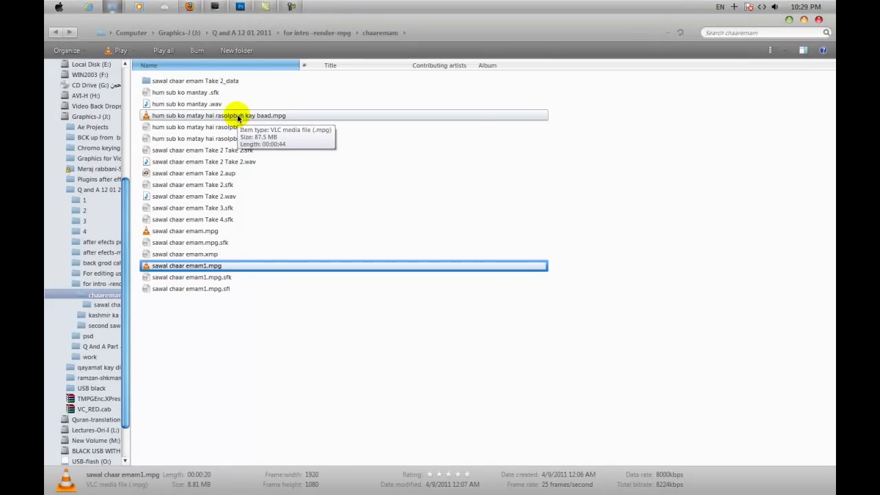
double_click(196, 232)
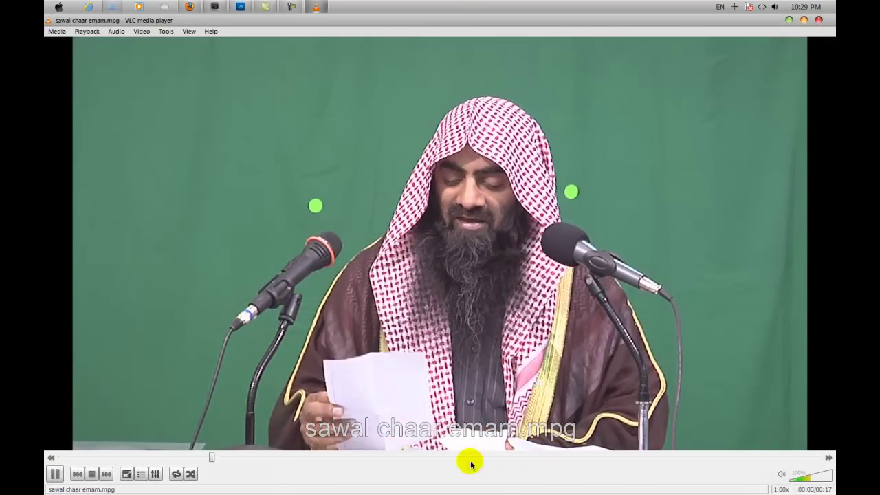
drag(471, 464, 429, 459)
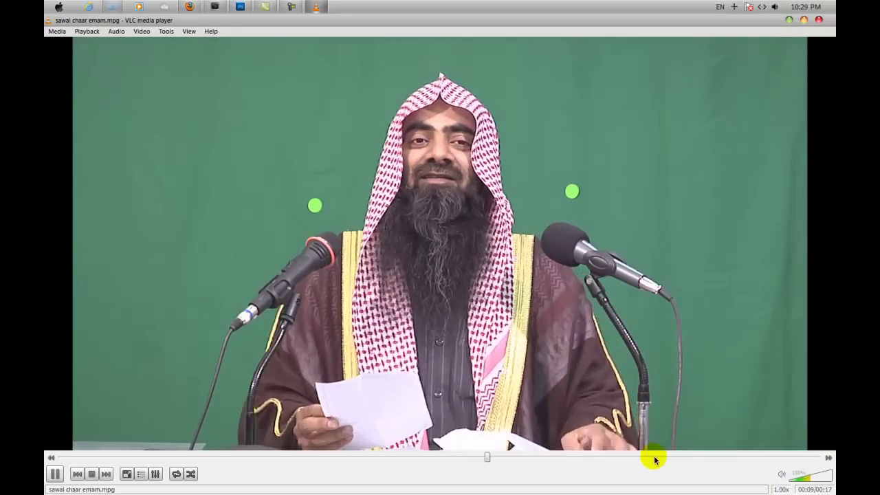
click(819, 20)
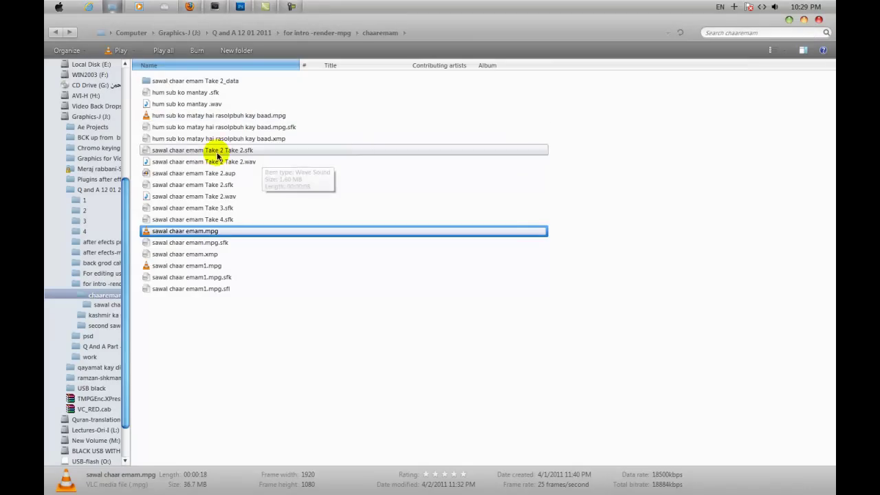
click(201, 117)
double_click(202, 117)
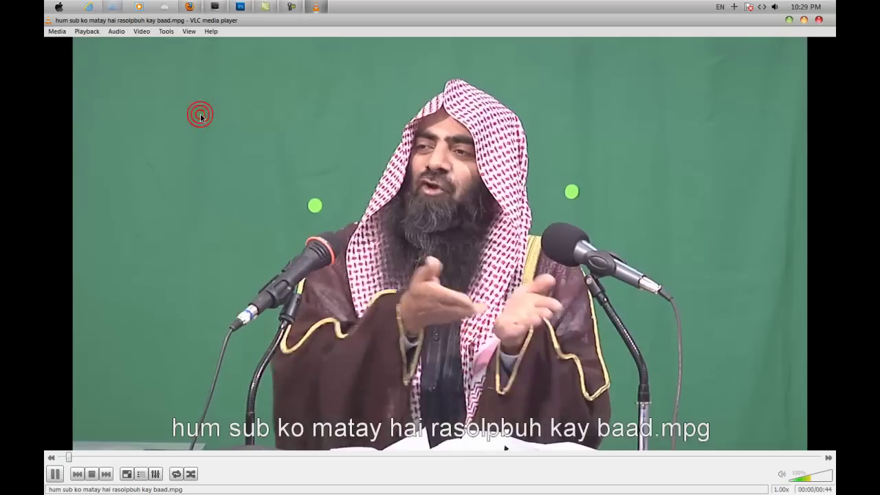
click(820, 20)
Step: Switch back to Vegas Pro and move the long speaker clip with its audio about 18:22 earlier, near the second lightning event
click(359, 232)
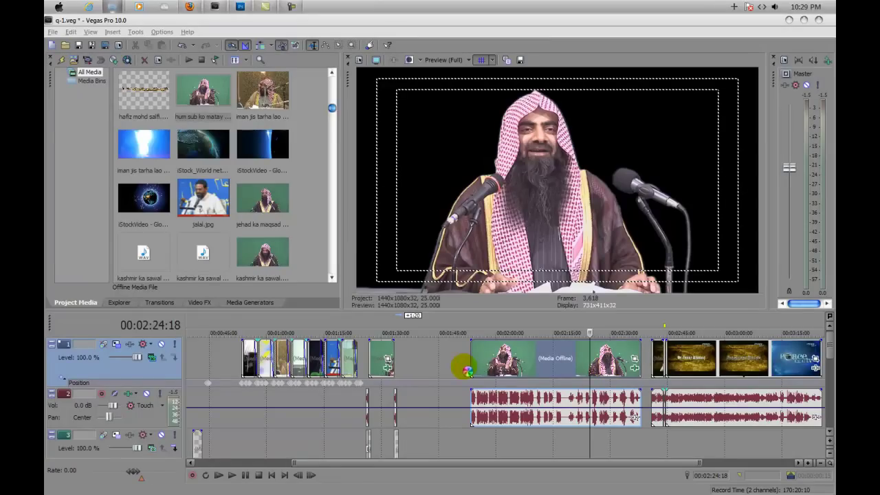
click(487, 361)
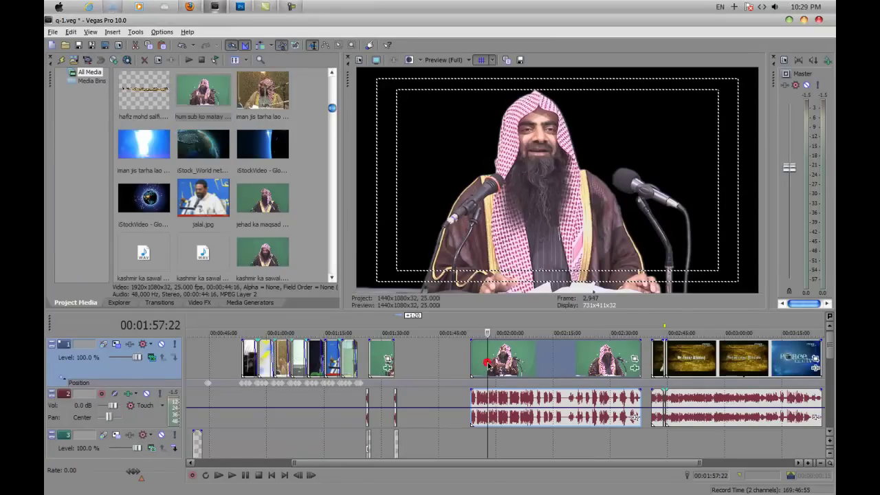
scroll(441, 397, up, 3)
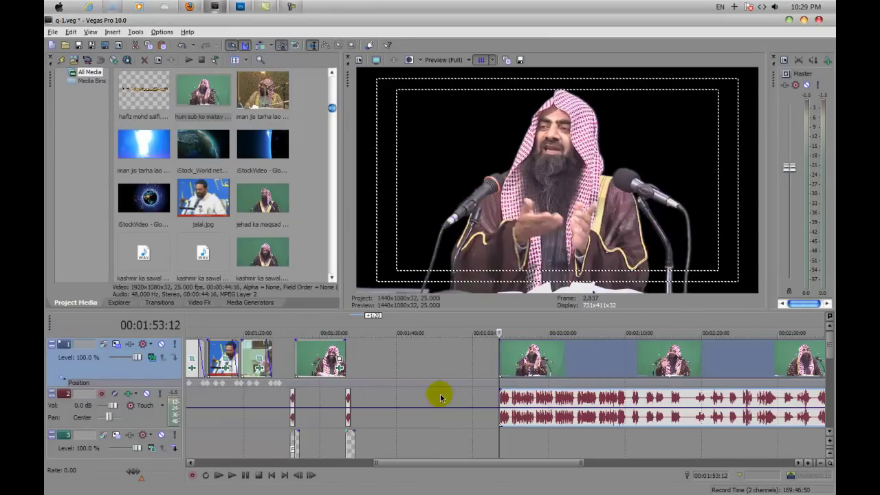
scroll(441, 397, up, 1)
drag(528, 369, 339, 370)
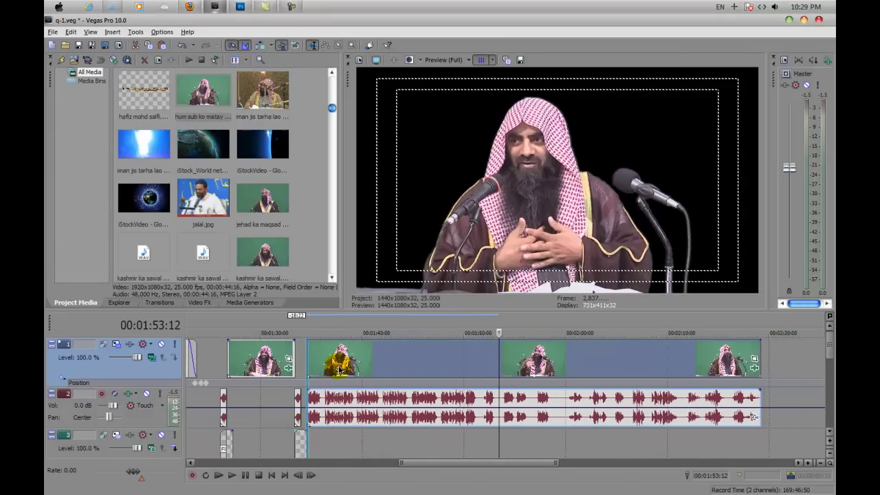
Step: Play back the join and the opening of the moved speaker clip to find where its start should be cut
click(280, 397)
key(space)
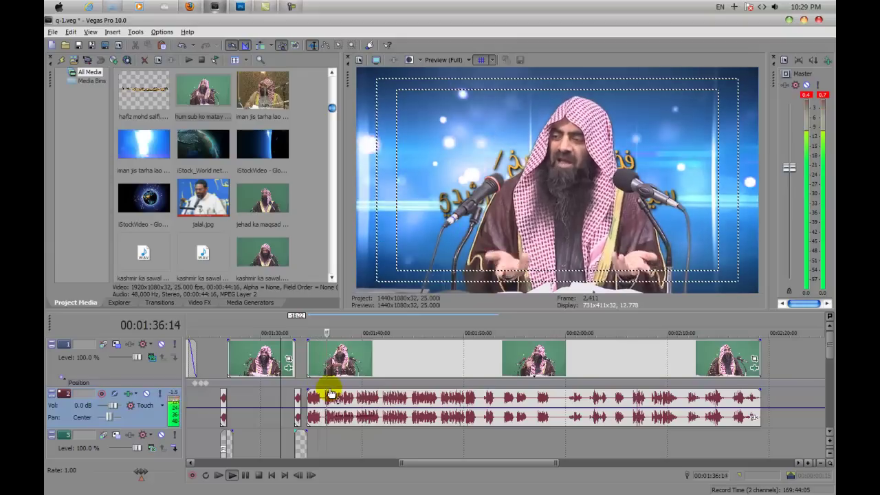
key(space)
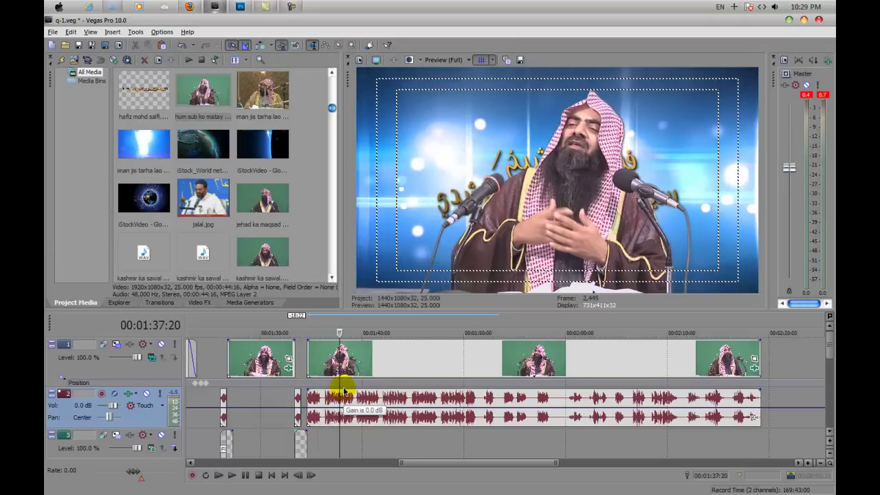
click(324, 361)
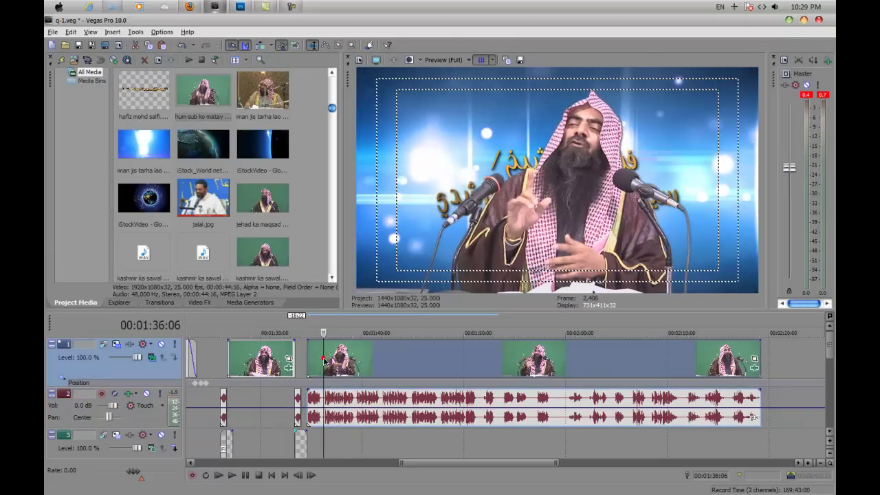
key(space)
key(space)
Step: Trim about one second from the start of the speaker clip and move it directly after the sound effect on track 2
drag(308, 359, 321, 361)
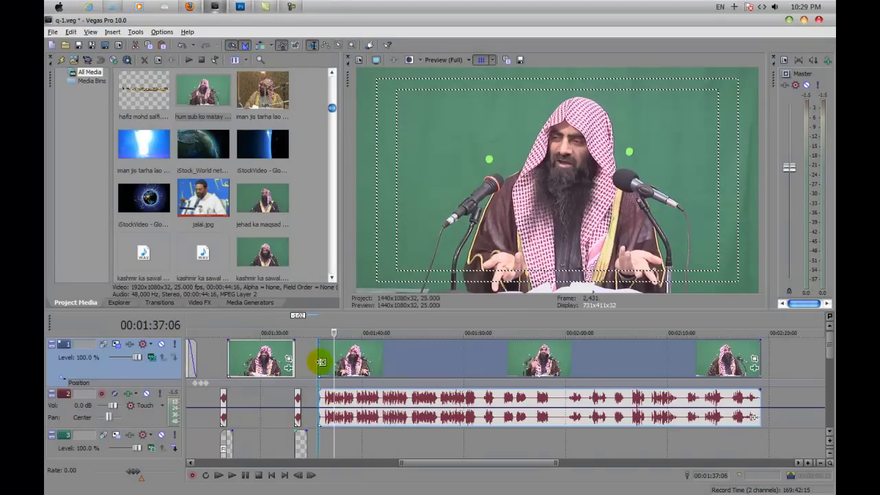
scroll(321, 362, up, 4)
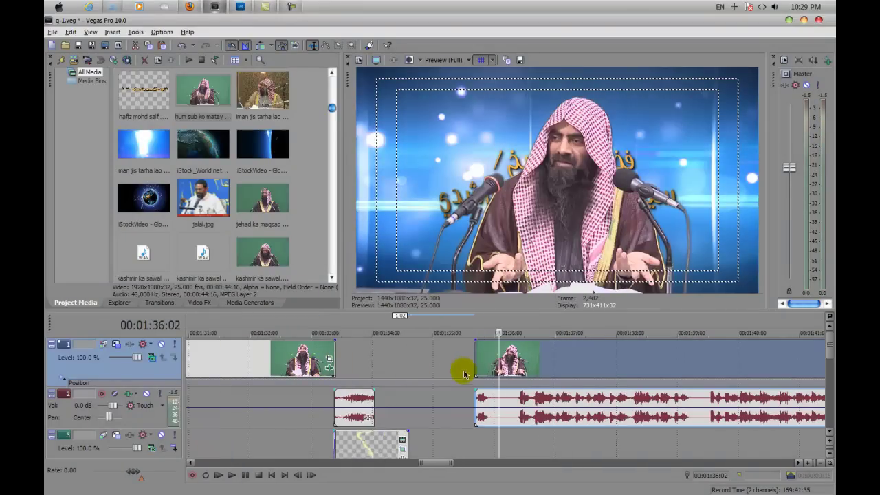
drag(474, 361, 409, 367)
Step: Play back the tightened join from 00:01:33:00 through the sound effect into the trimmed speaker clip
click(311, 396)
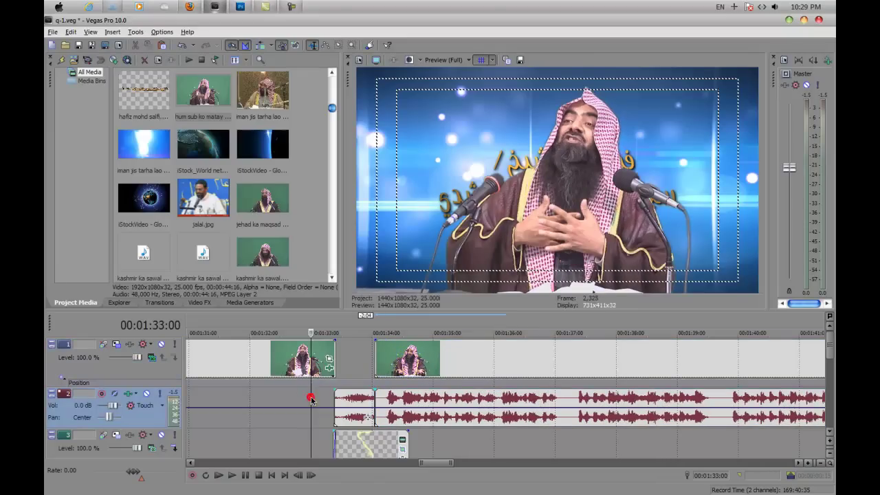
key(space)
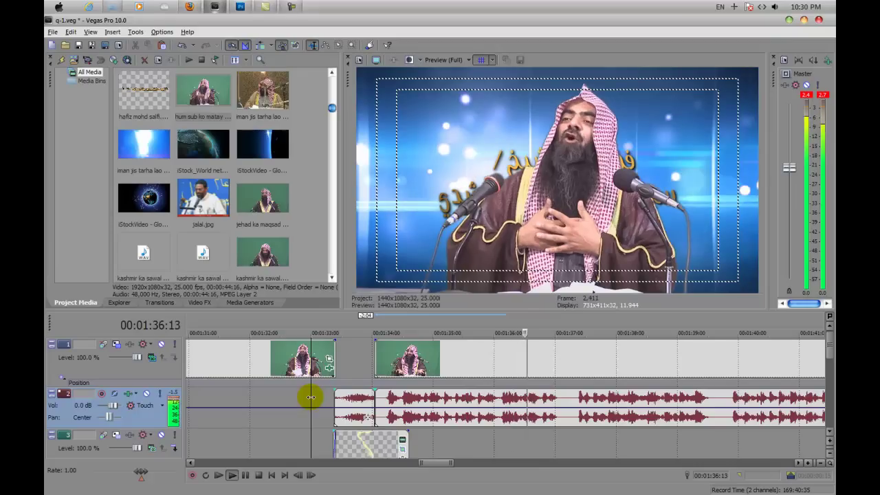
key(Return)
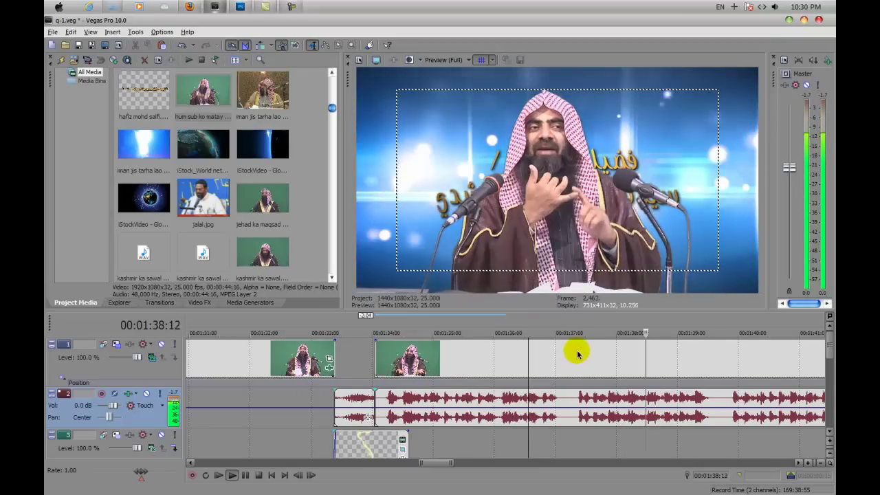
key(Return)
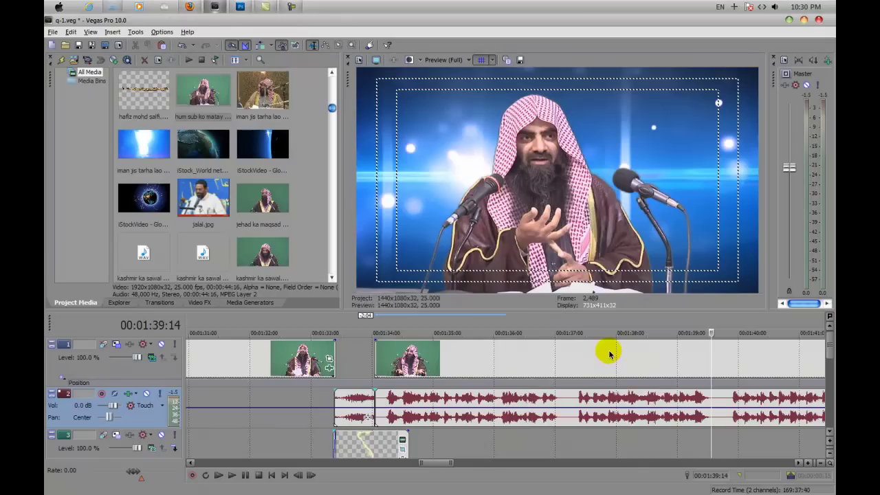
Step: Split the speaker clip and its audio at 00:01:39:16 and delete only the video part before the split, keeping its audio
click(609, 355)
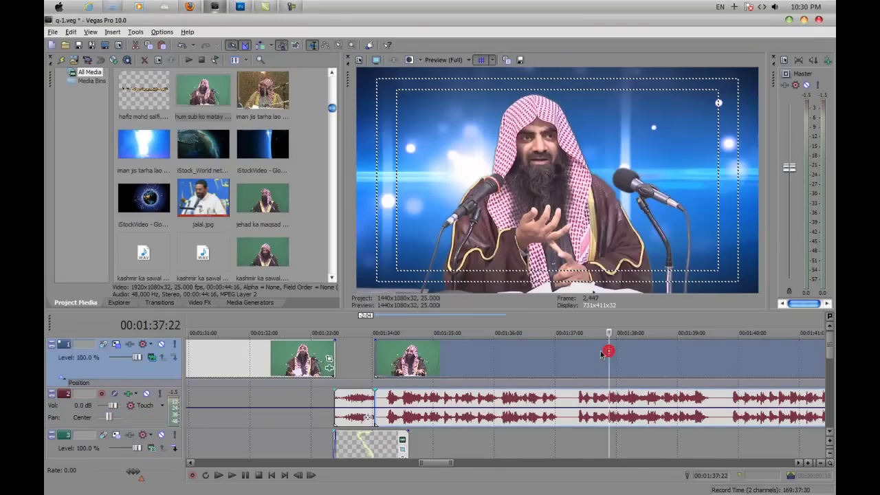
key(Left)
key(Left)
key(Left)
key(Left)
key(Left)
key(Left)
key(Left)
key(Left)
key(Left)
key(Left)
key(Left)
drag(607, 354, 718, 358)
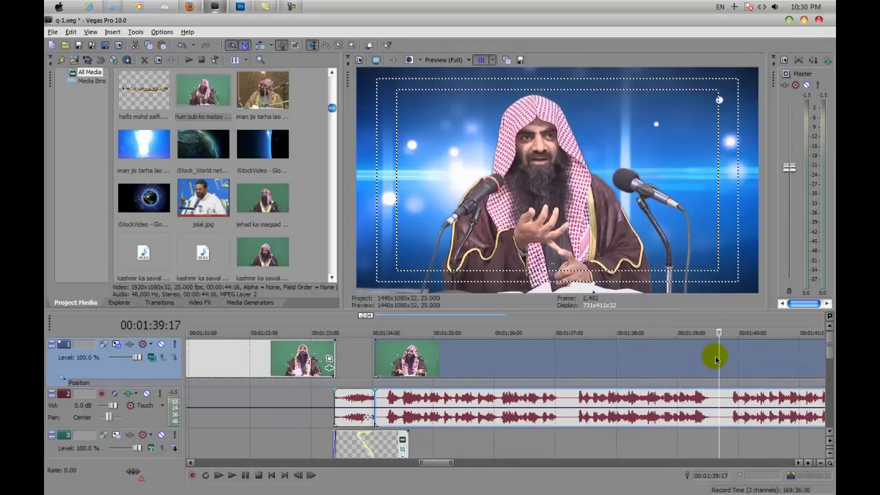
drag(717, 356, 717, 359)
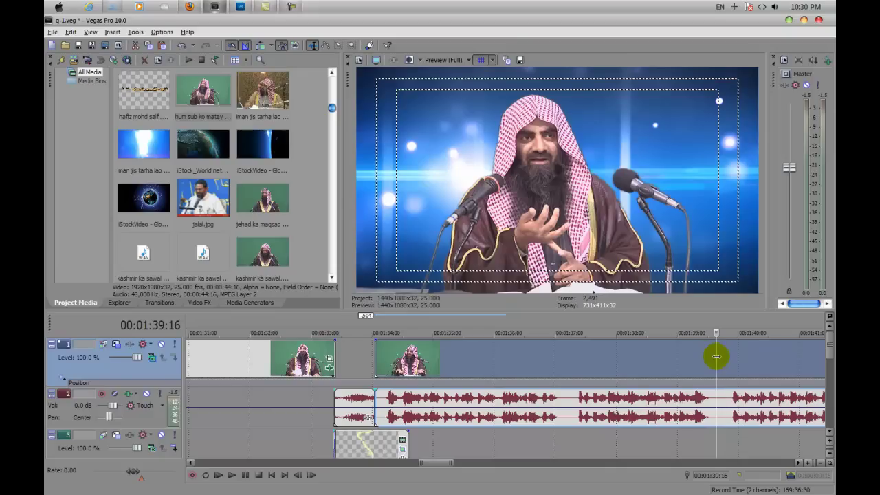
key(s)
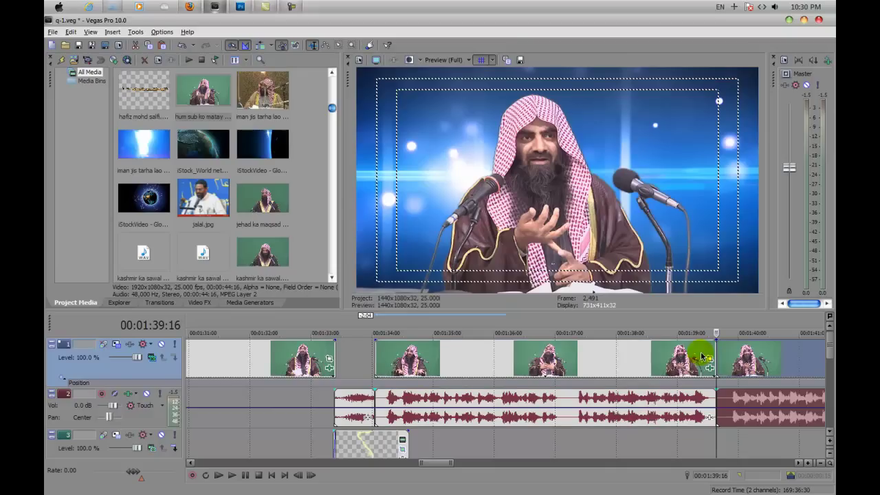
click(634, 353)
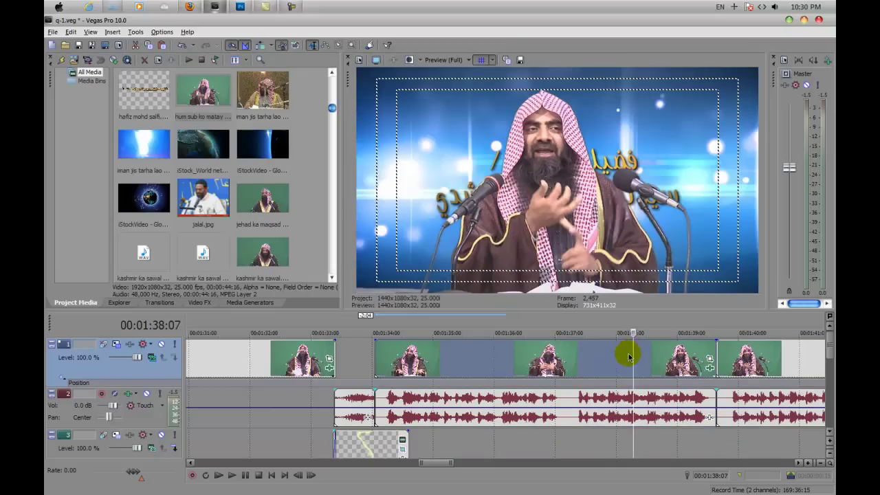
key(Delete)
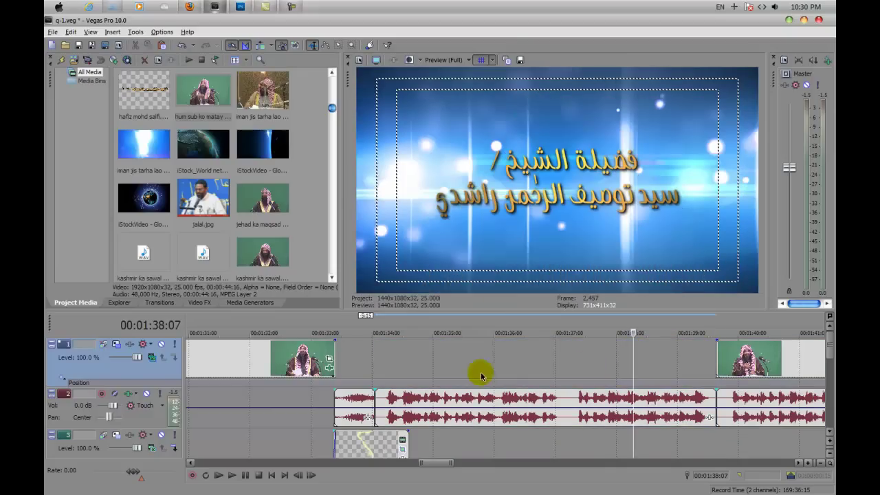
Step: Play back the audio-only section from just before the sound effect into the remaining speaker video
click(299, 402)
key(space)
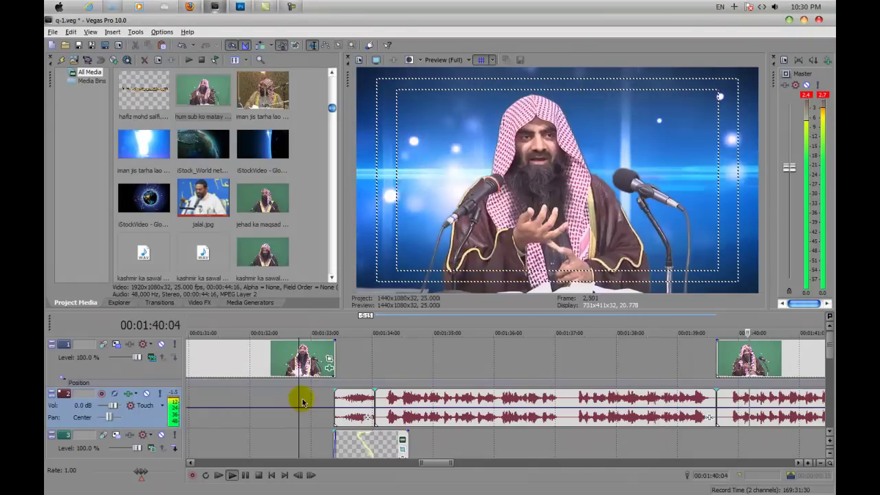
scroll(531, 370, down, 2)
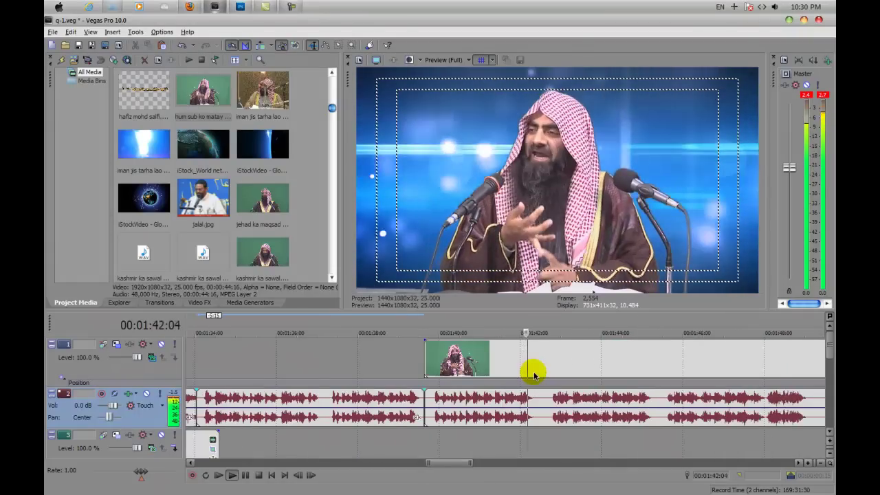
scroll(531, 370, down, 2)
Step: Open the speaker audio event before the split, on track 2, in Sound Forge
click(402, 395)
right_click(395, 397)
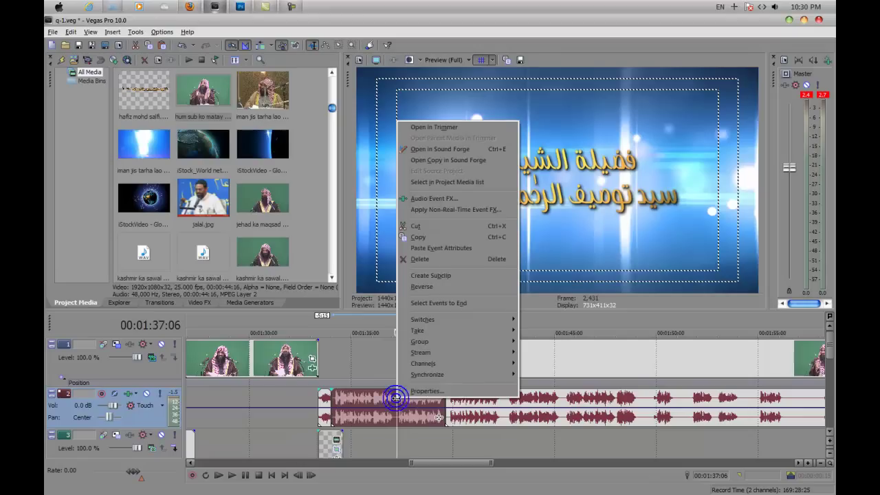
click(457, 148)
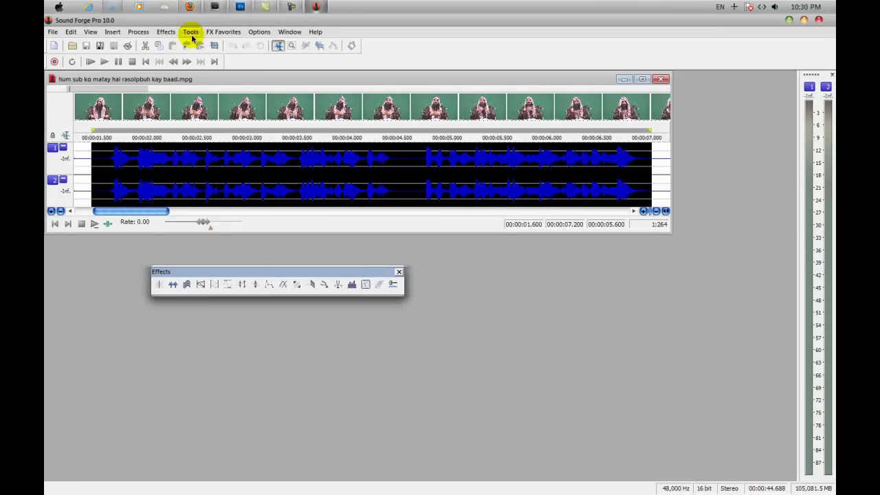
click(191, 33)
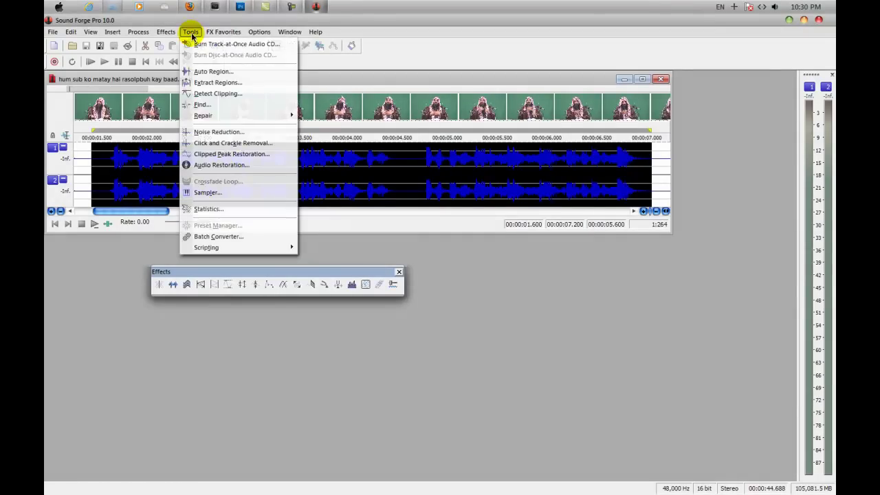
click(227, 132)
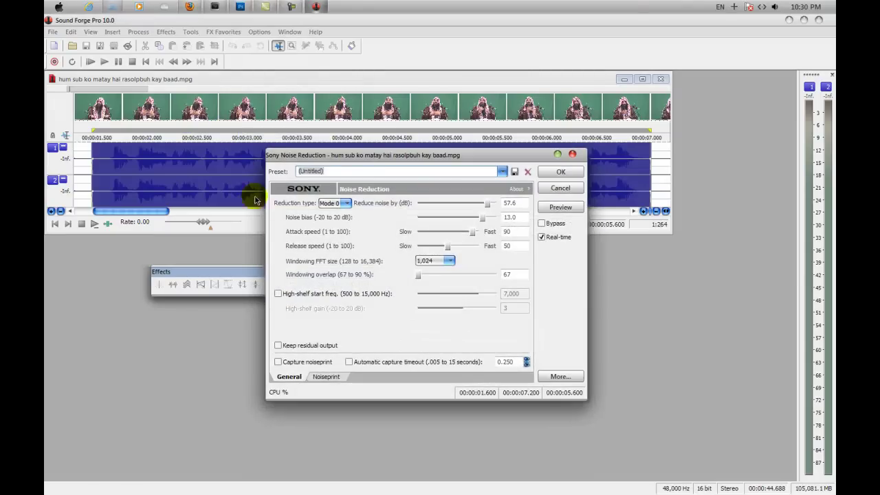
click(558, 189)
Step: Select the silent gap from about 4.631 to 4.890 seconds, preview Noise Reduction on it and display the noiseprint
click(443, 168)
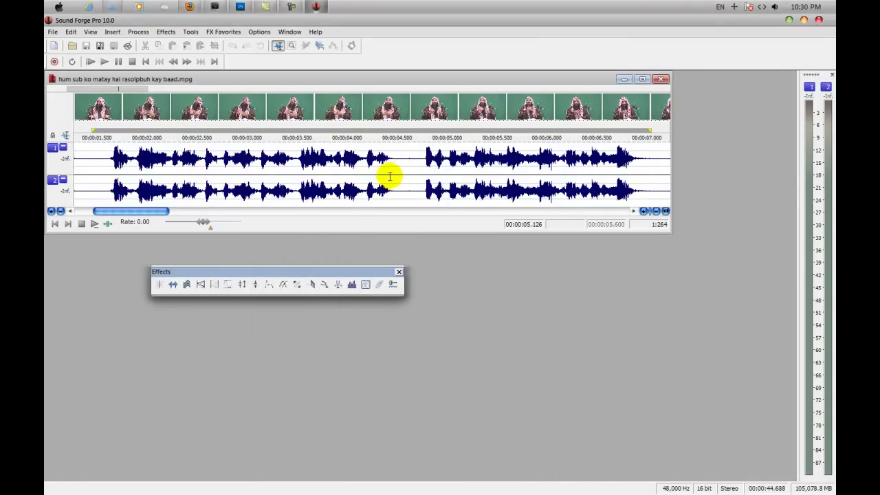
drag(394, 144, 420, 186)
click(193, 33)
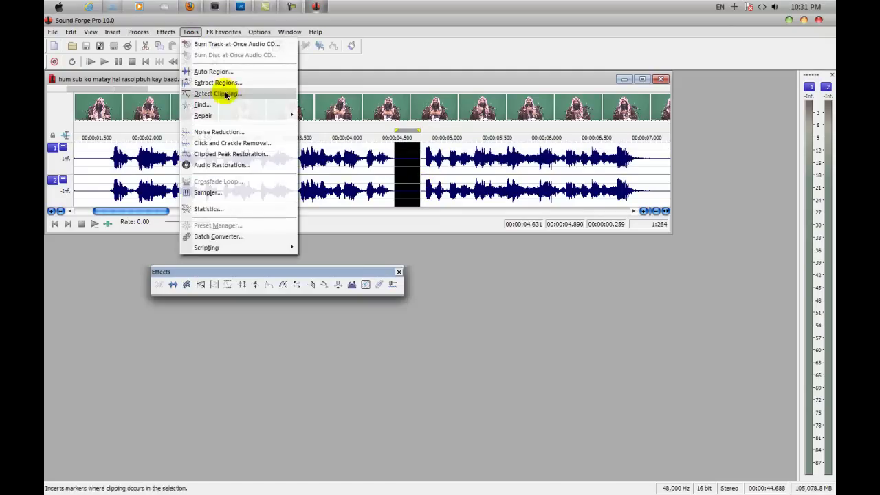
click(234, 132)
click(547, 210)
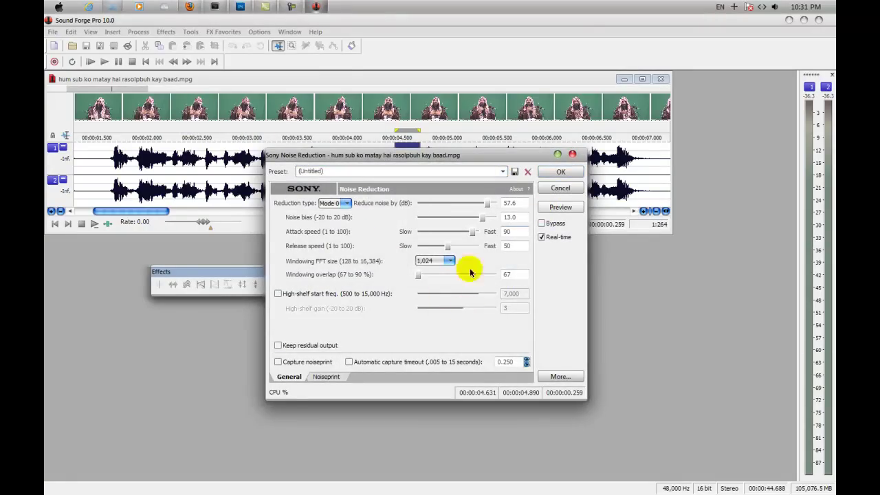
click(325, 376)
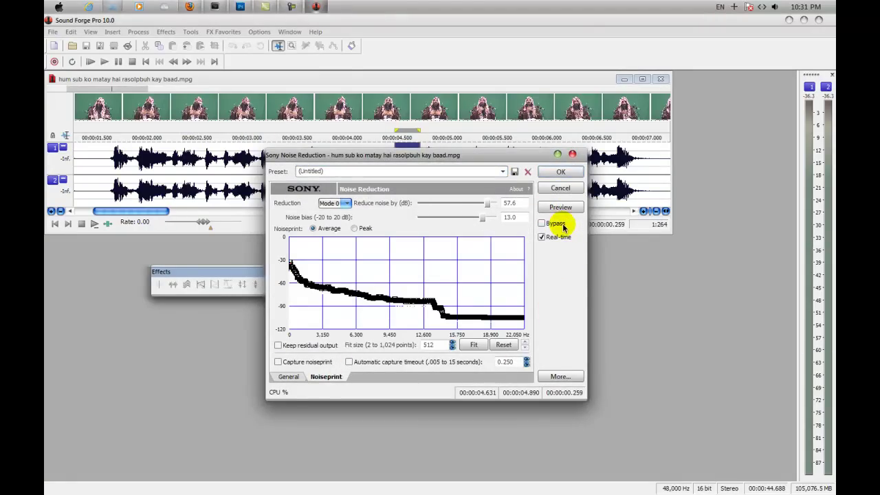
Step: Extend the selection to the whole audio file, preview the noise reduction and apply it
click(202, 157)
click(202, 156)
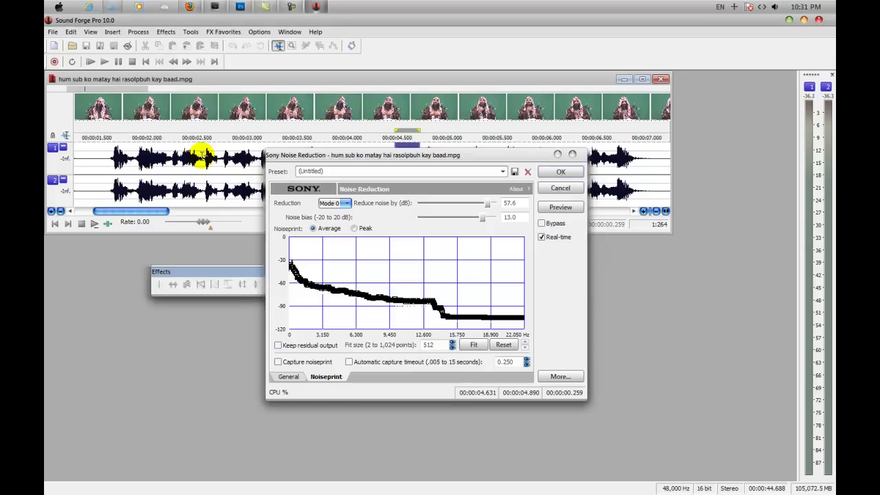
double_click(201, 157)
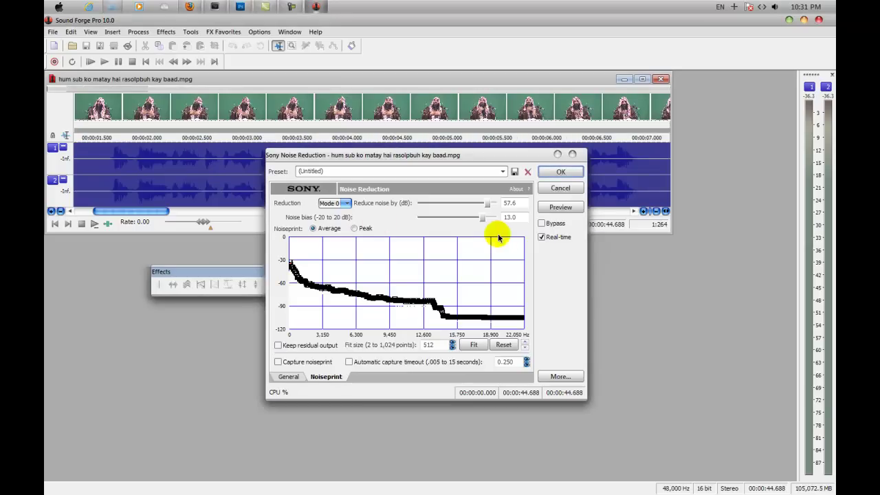
click(551, 213)
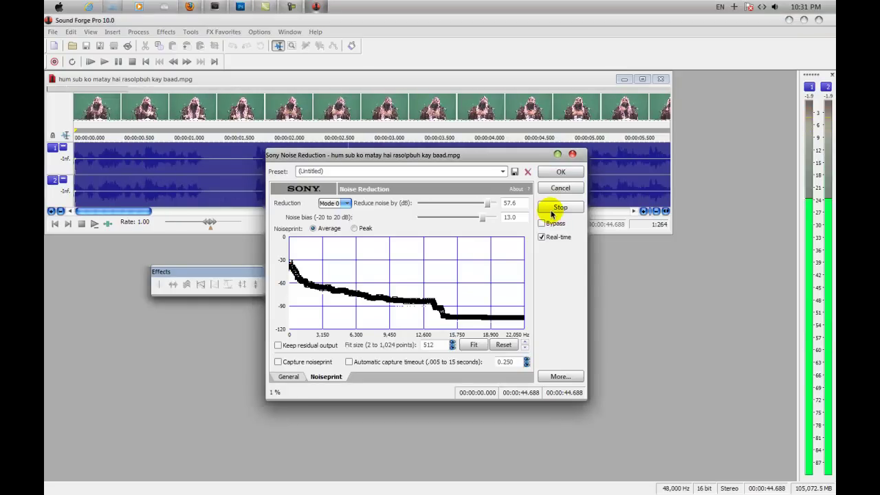
click(560, 172)
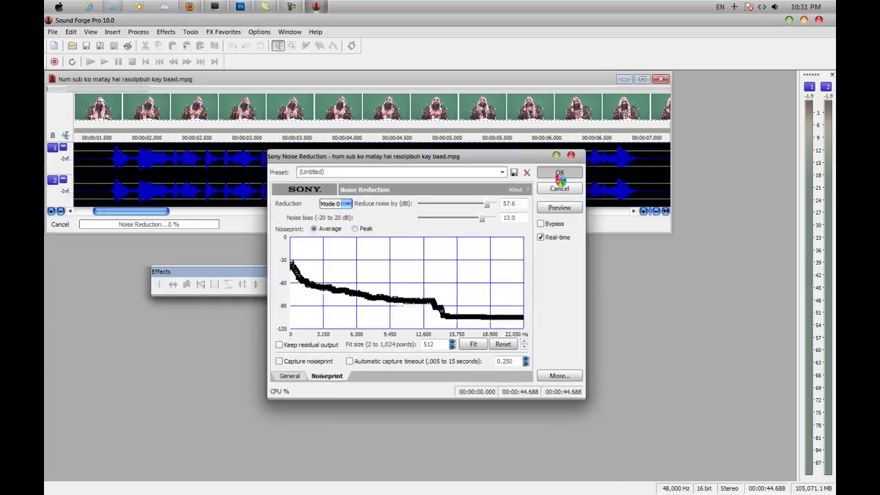
Step: Apply the Multi-Tap Delay effect with the ALLAH KAHAHAI preset to the whole audio file
click(168, 32)
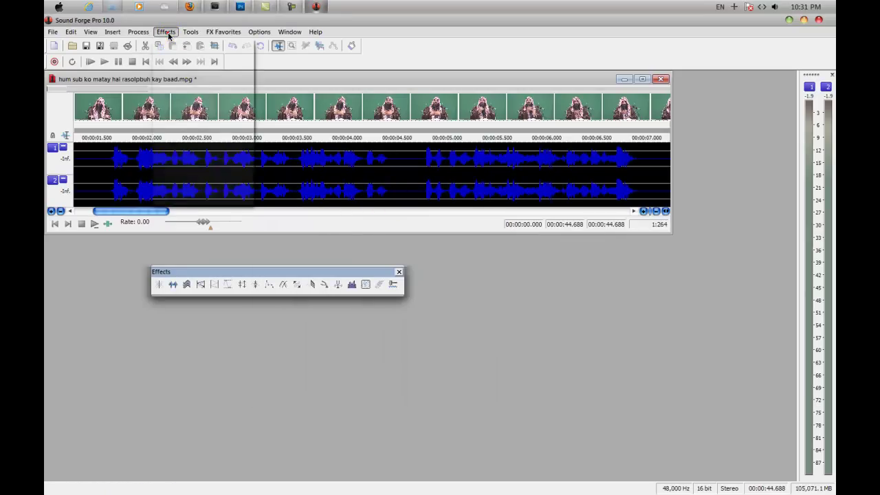
mouse_move(140, 31)
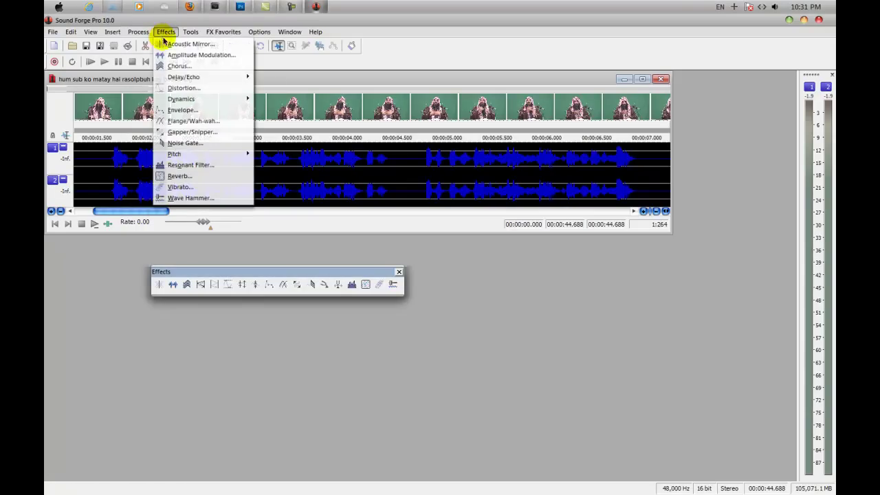
mouse_move(199, 77)
click(285, 76)
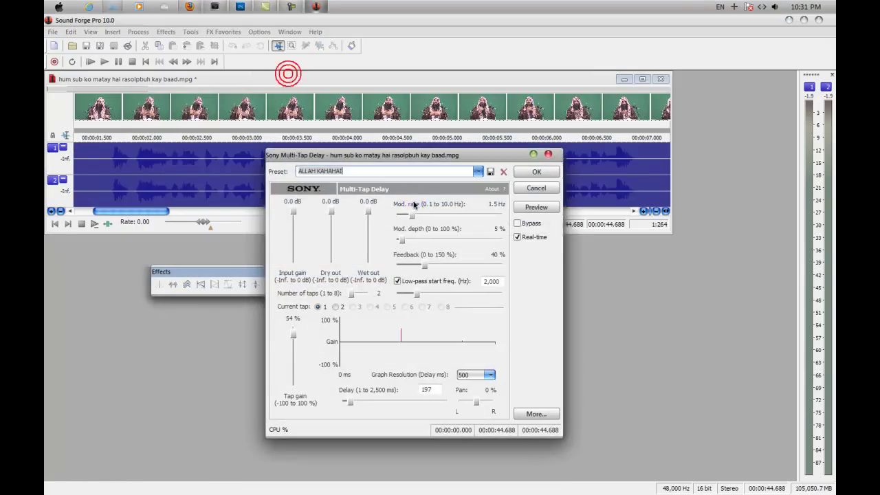
click(535, 172)
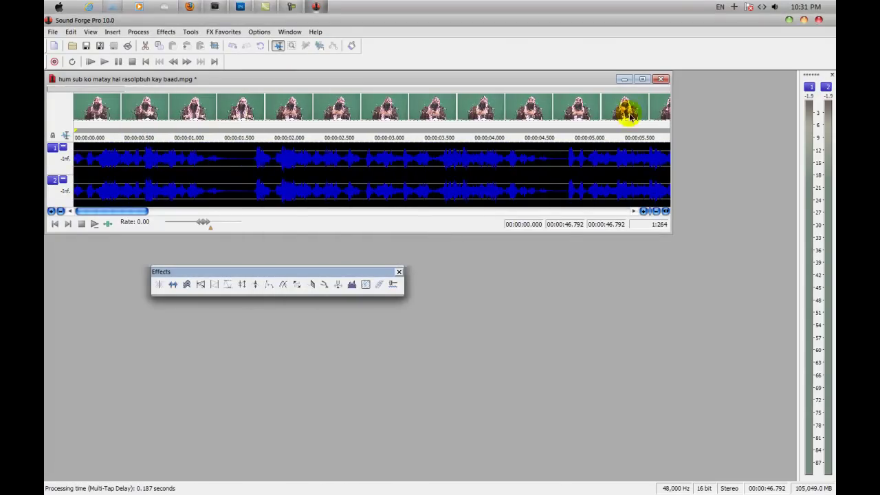
Step: Save the processed clip as a new MPEG-2 file in the chaaremam folder, and close Sound Forge while the save is running
click(818, 20)
click(426, 215)
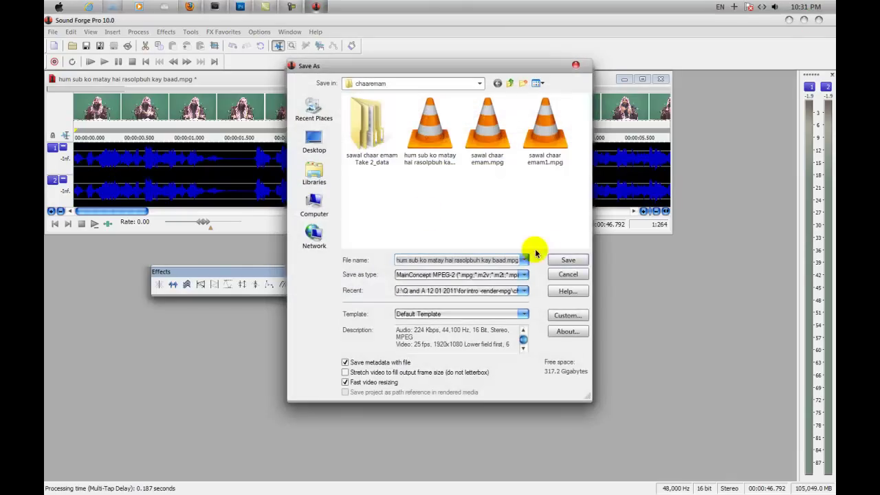
click(565, 260)
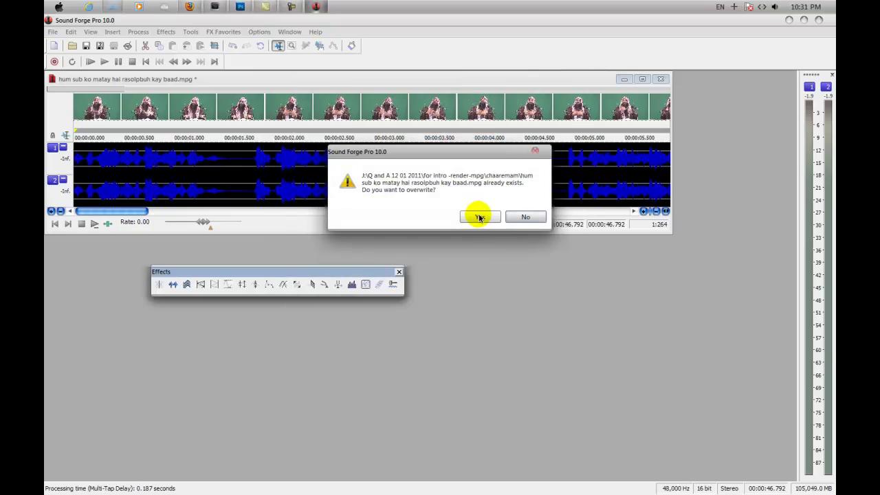
click(526, 216)
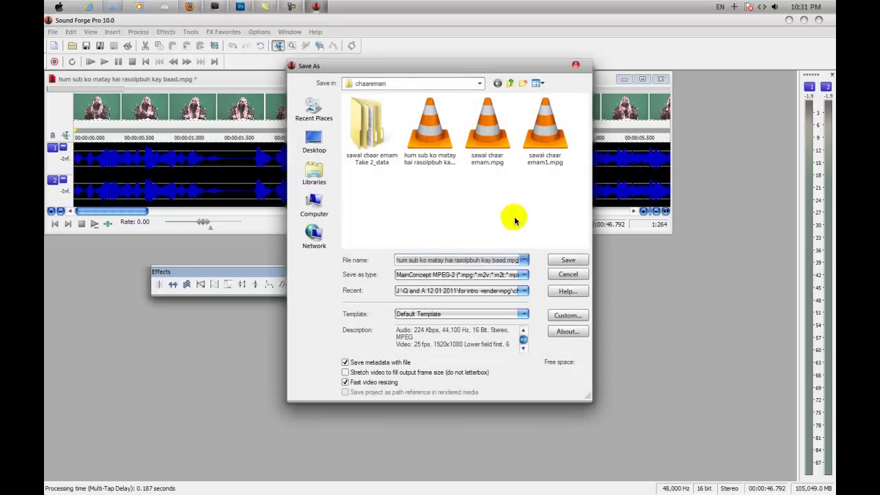
click(505, 260)
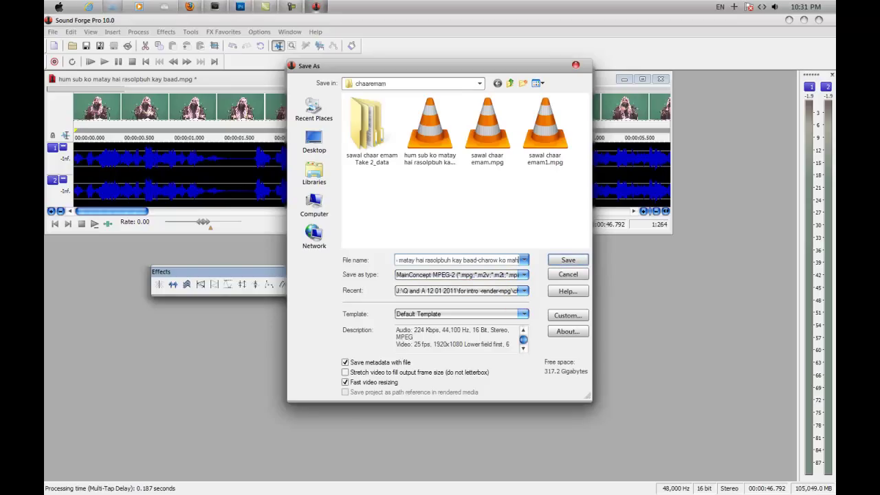
key(Return)
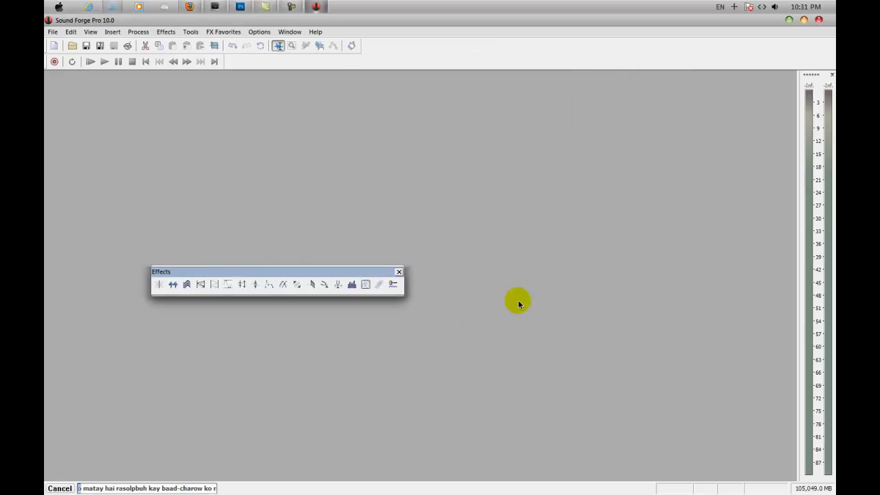
click(819, 20)
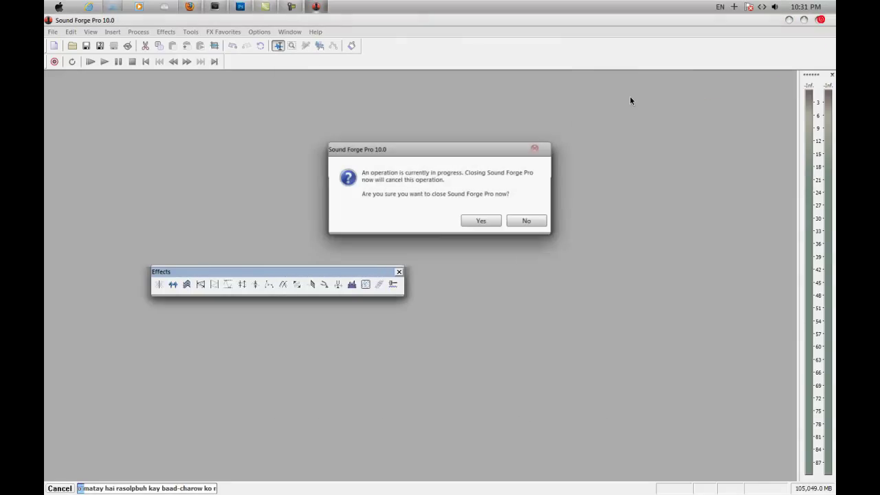
click(467, 227)
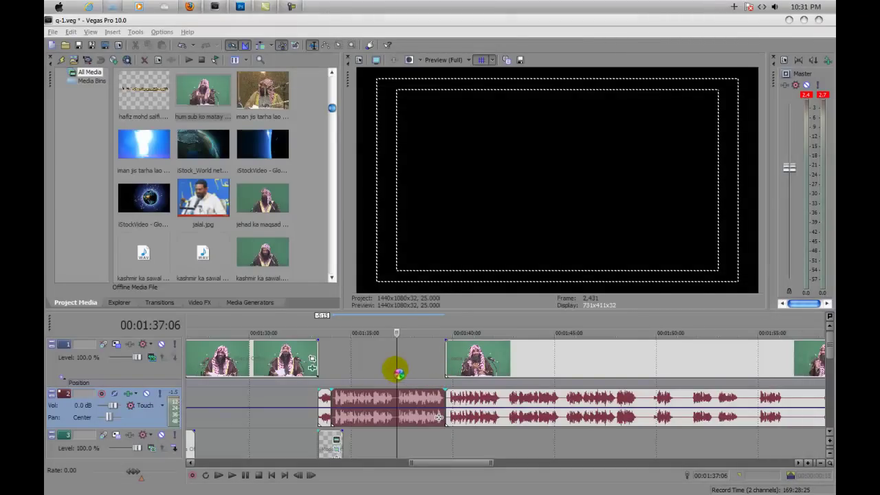
Step: Play back the selected audio section in Vegas Pro from 00:01:37:06 and return the cursor to 00:01:35:04
key(space)
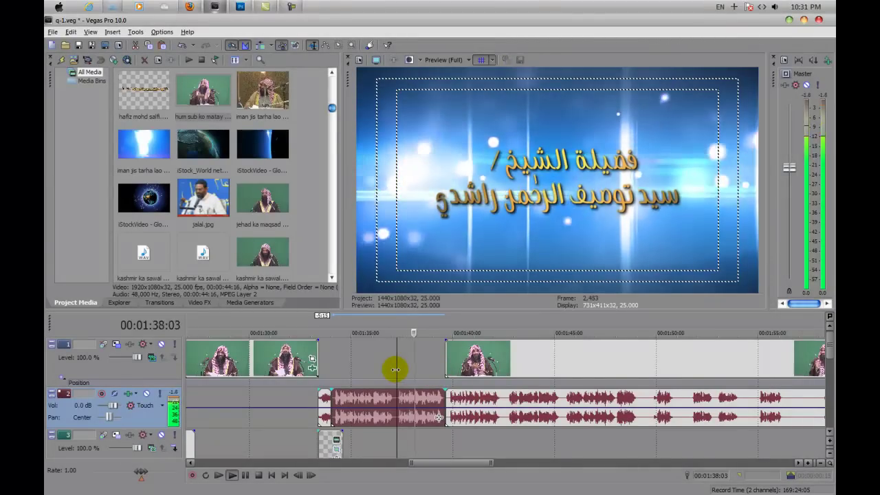
click(353, 394)
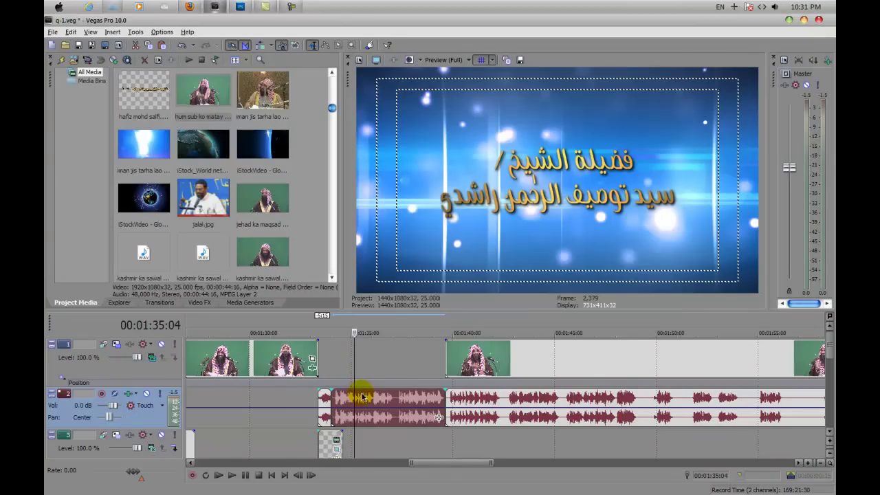
Step: Switch to Windows Explorer and look through the Q and A 12 01 2011 folder and its For editing use subfolder
key(alt+Tab)
key(alt+Tab)
key(alt+Tab)
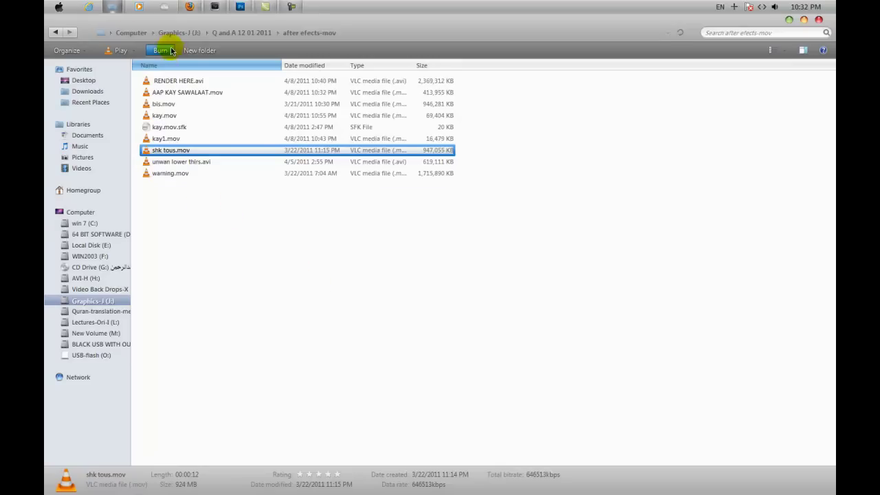
click(253, 32)
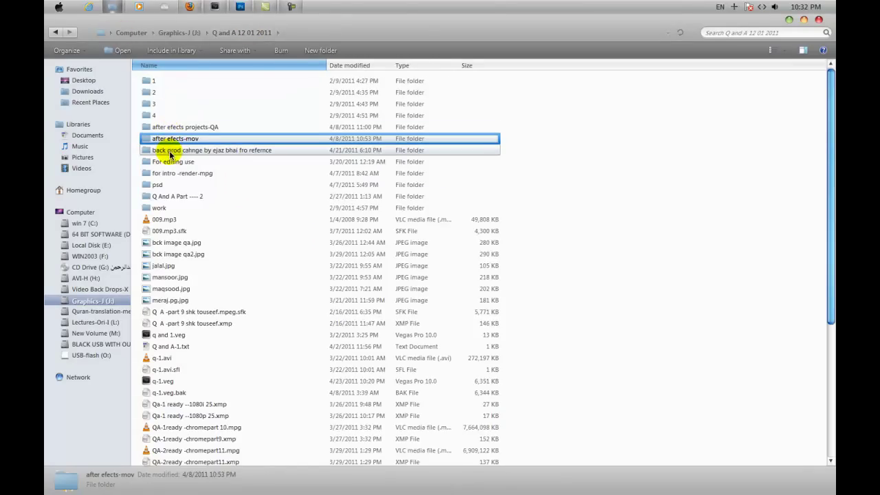
click(170, 153)
double_click(165, 162)
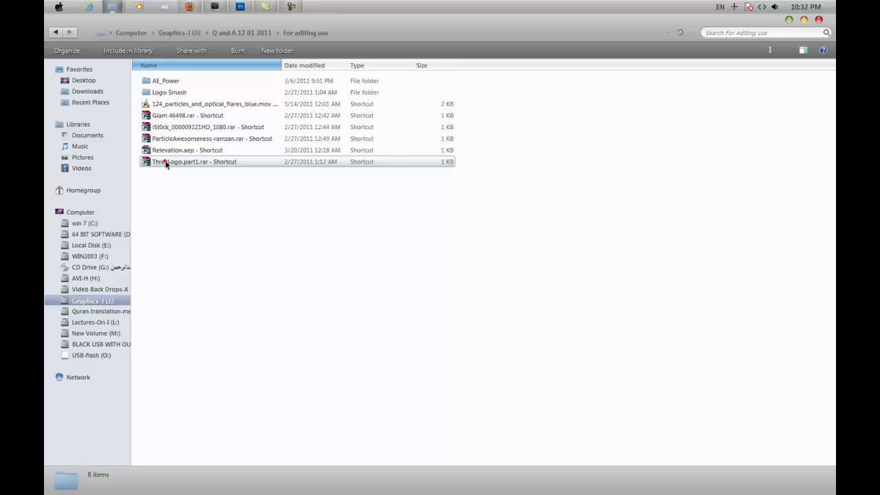
click(55, 33)
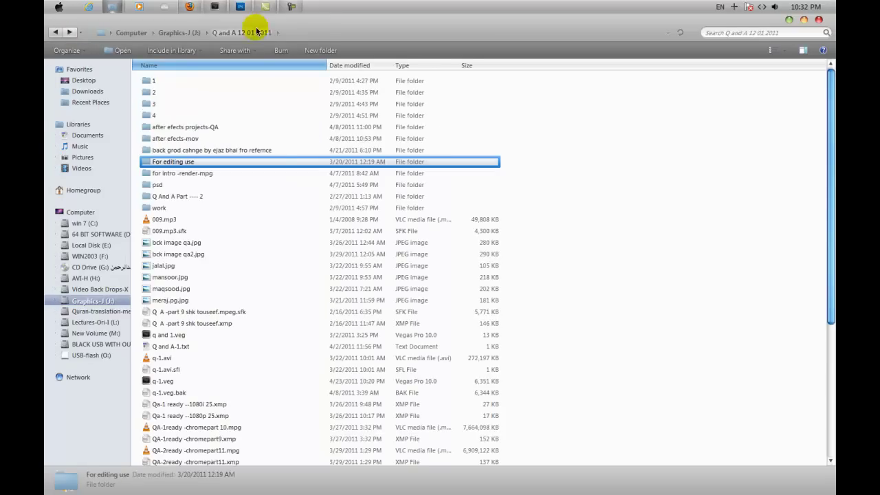
click(265, 7)
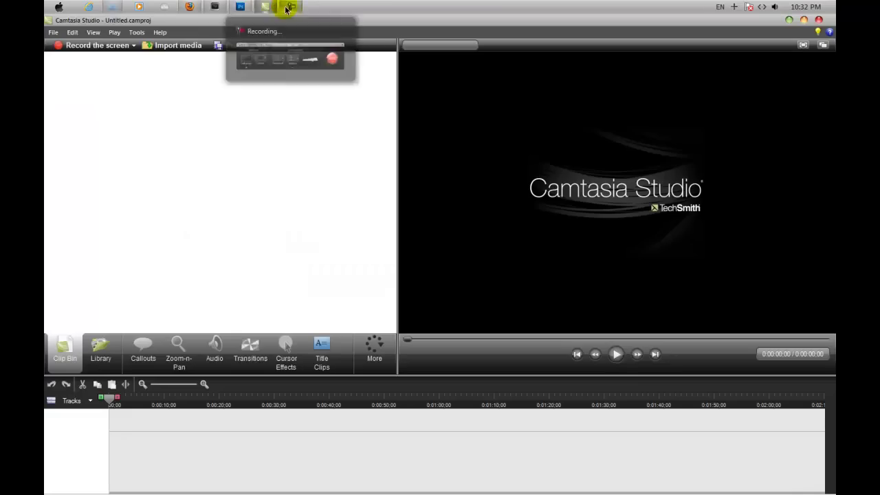